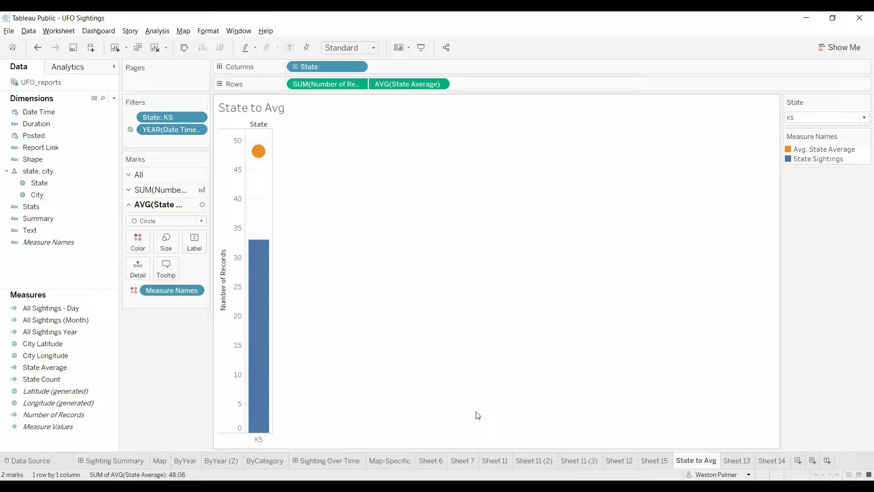
Look over the Sighting Over Time dashboard, then return to the State to Avg sheet
click(315, 462)
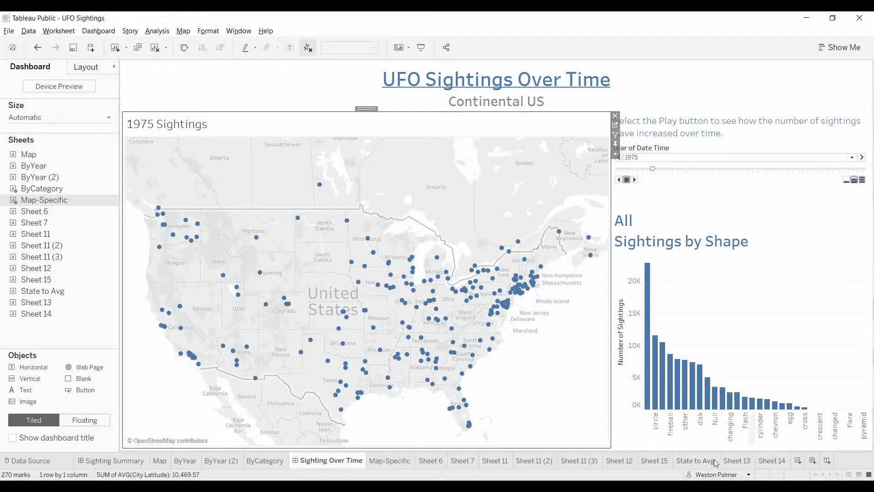
click(695, 461)
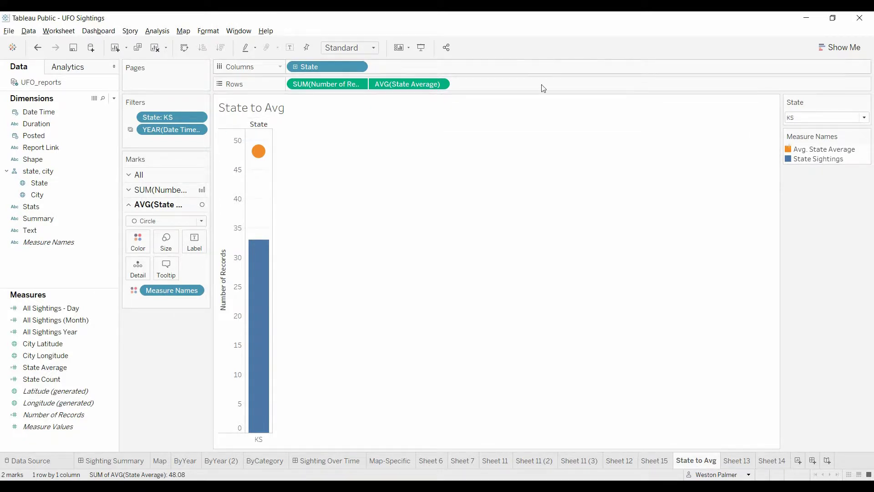
mouse_move(259, 165)
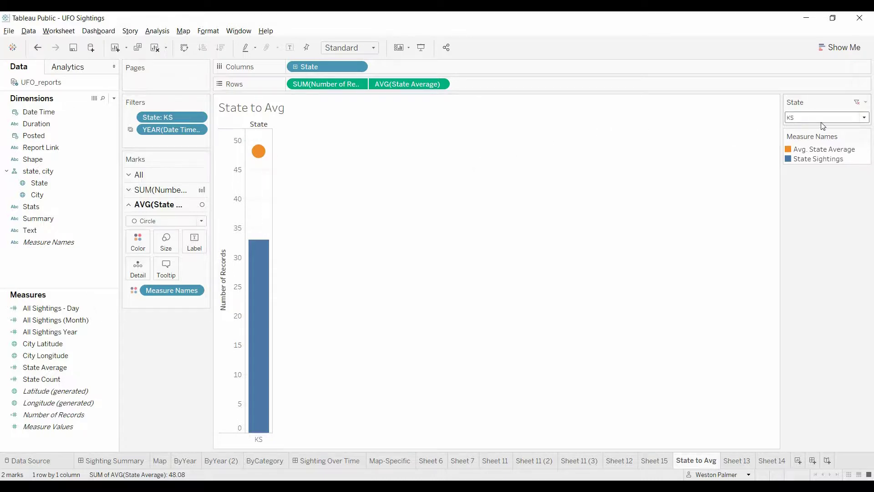
Filter the State to Avg chart to AK, then CA, before moving to Sheet 15
click(865, 118)
click(838, 178)
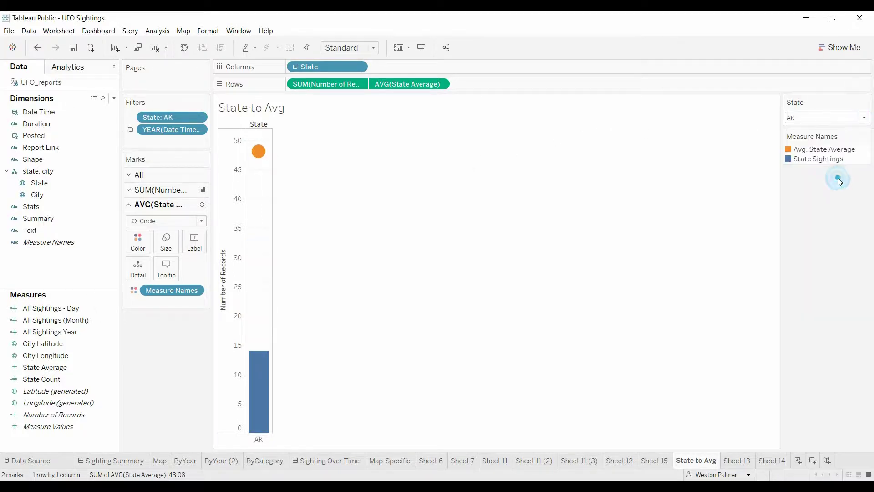
click(864, 118)
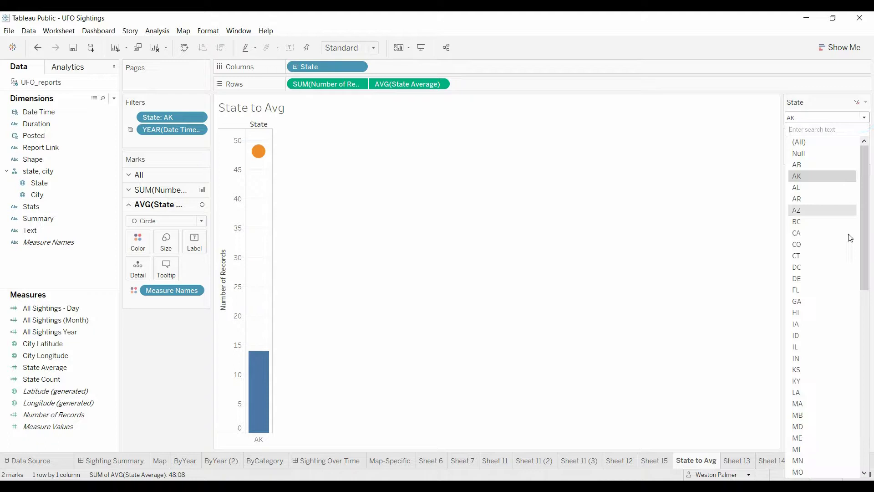
click(814, 234)
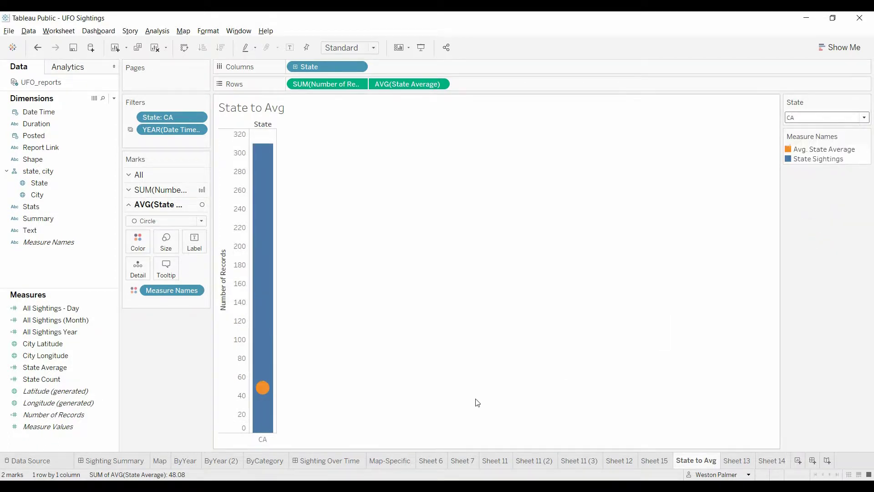
mouse_move(268, 165)
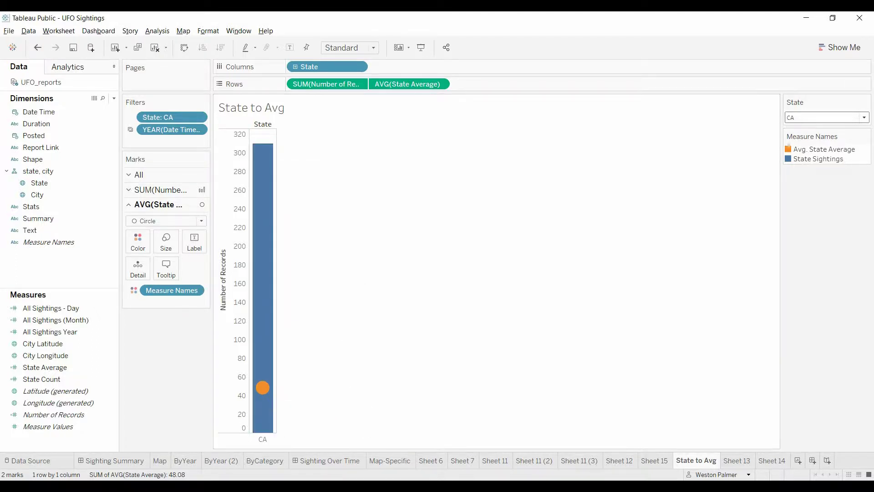
click(652, 467)
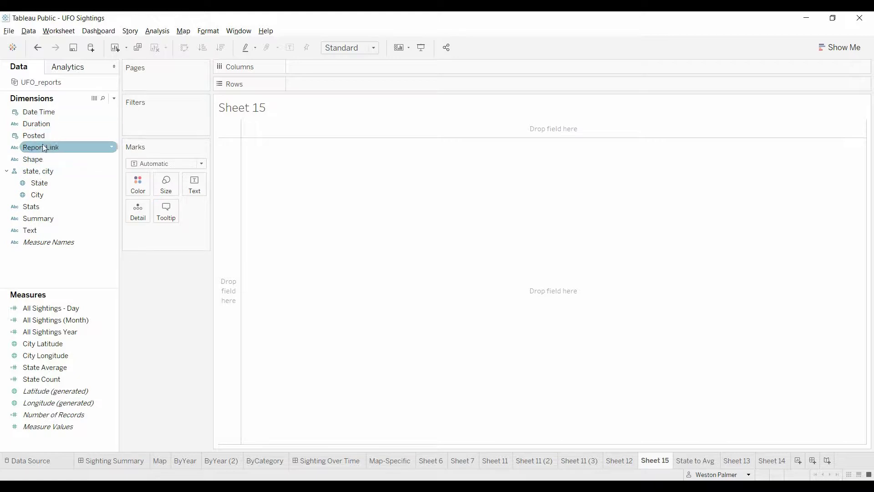
Build bars of Number of Records per State, with State on Columns
drag(47, 181, 304, 70)
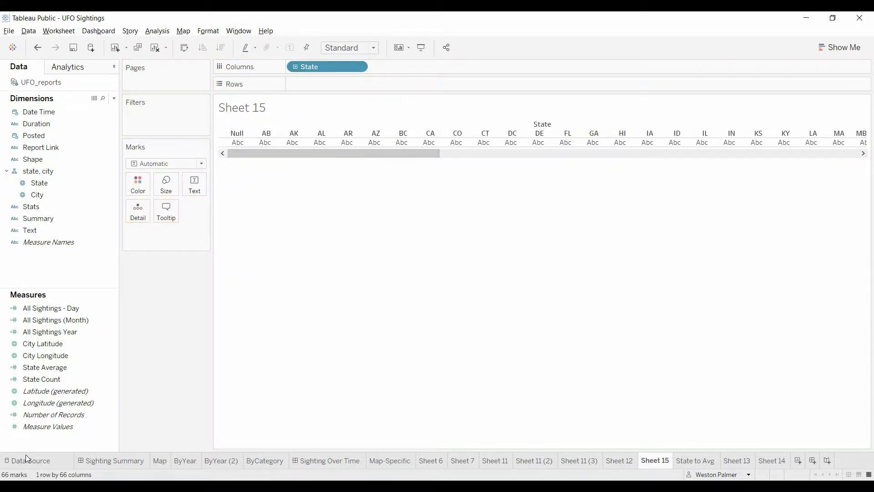
click(54, 391)
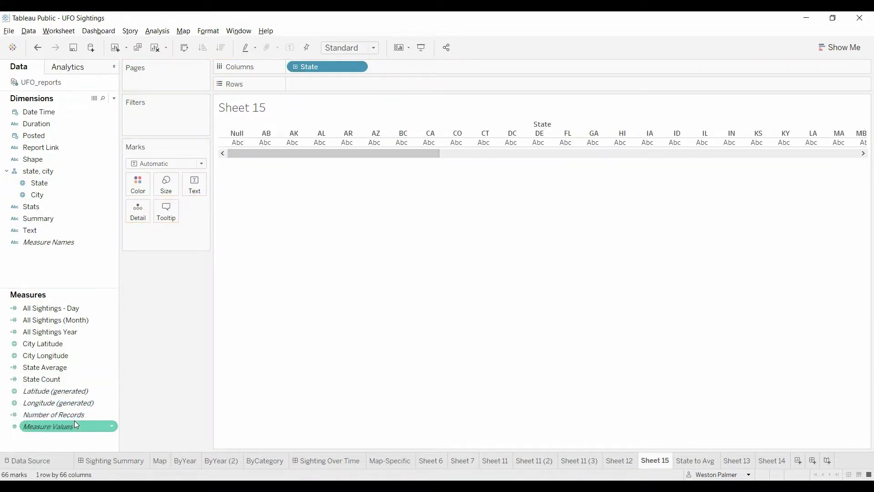
drag(75, 415, 343, 84)
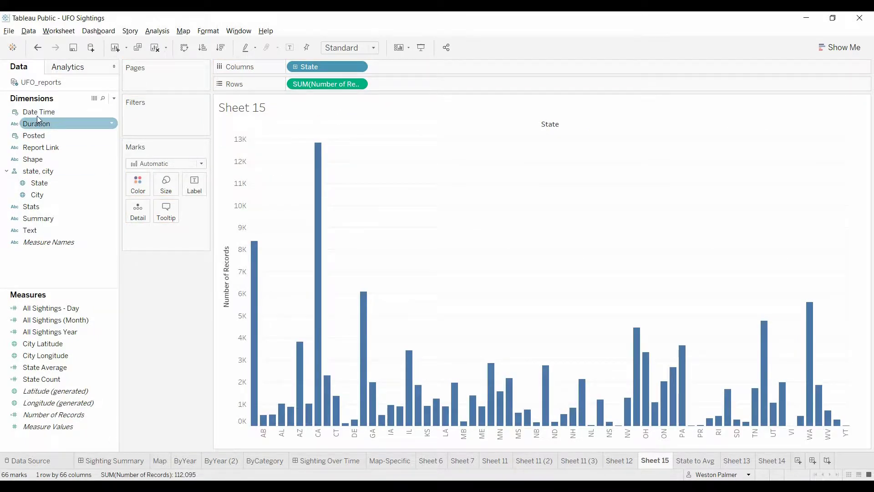
Filter Date Time by Years to keep only 2014
drag(37, 115, 149, 114)
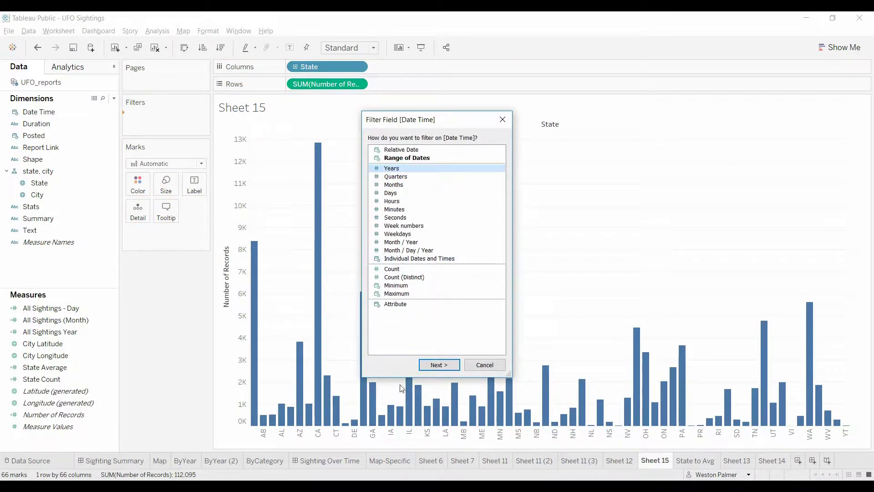
click(442, 365)
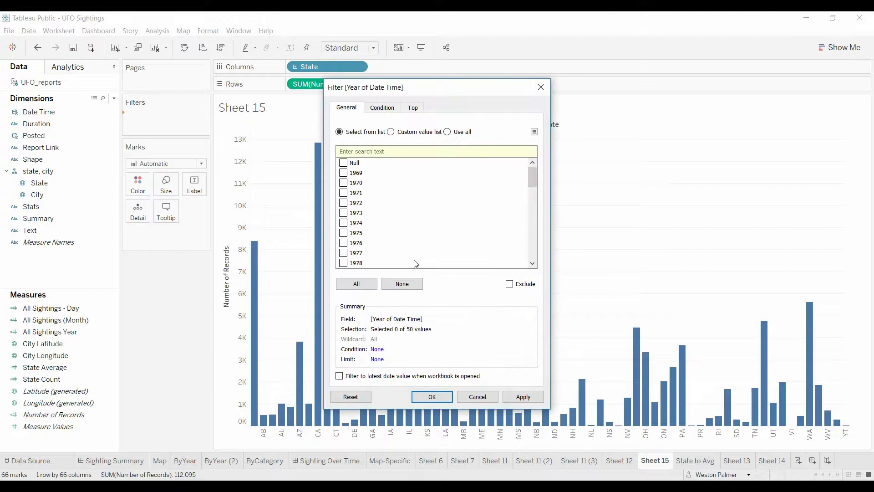
click(369, 153)
text(2014)
click(343, 162)
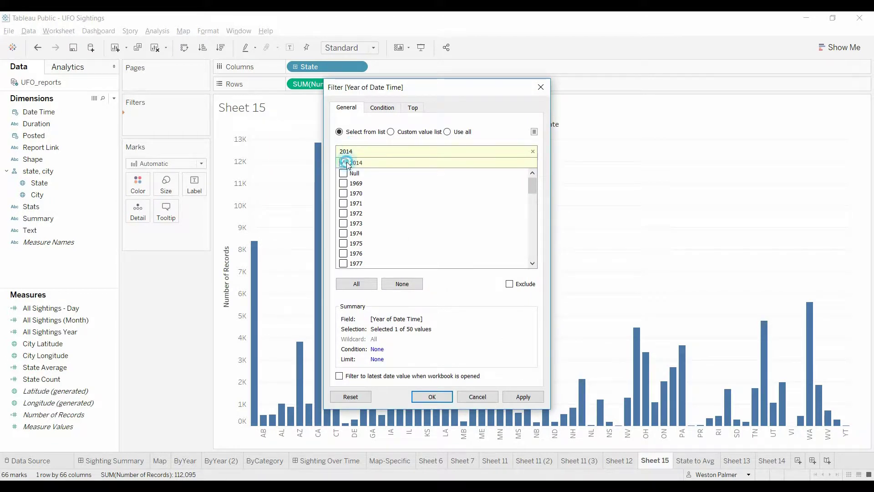
click(438, 398)
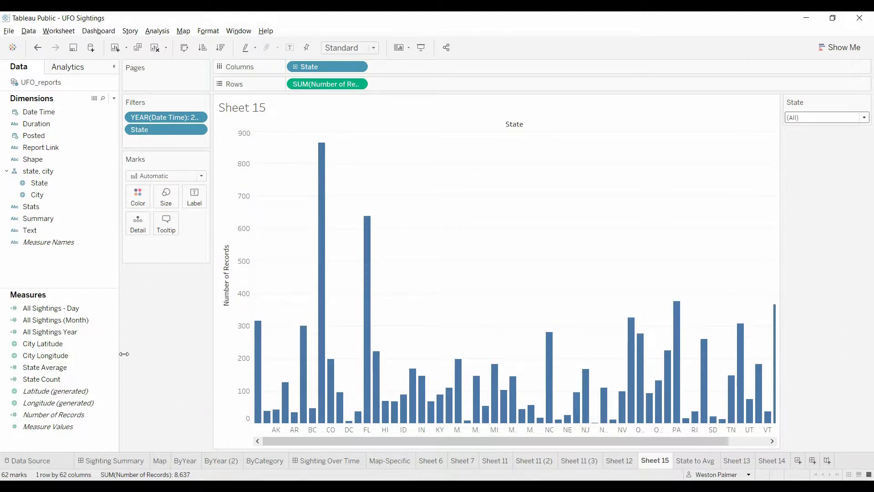
Add an Entire Table average reference line to the sightings axis, labelled with its Value
right_click(247, 358)
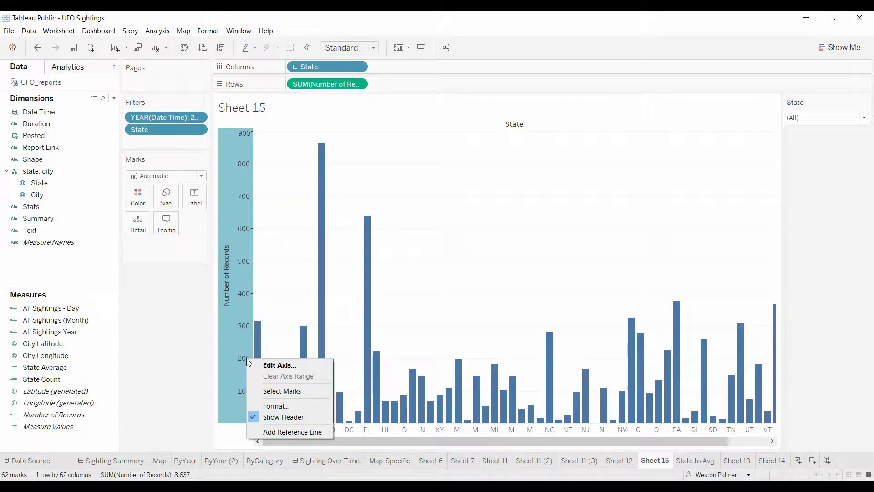
click(301, 431)
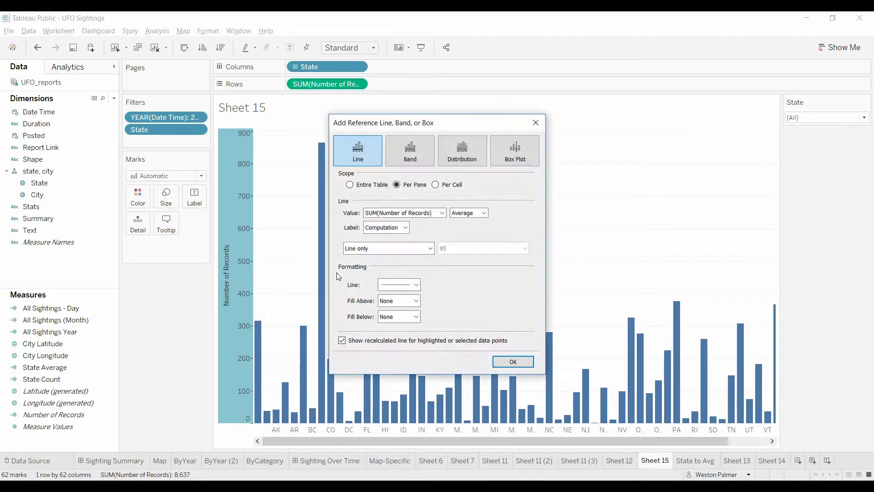
click(405, 227)
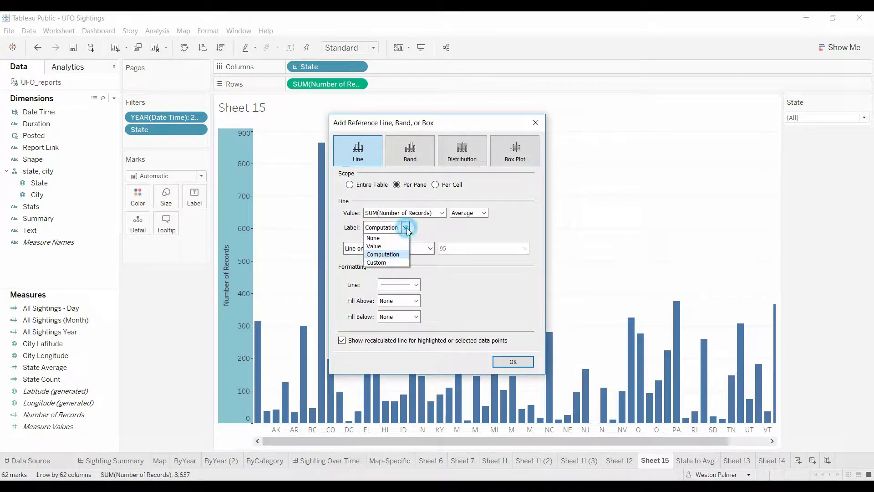
click(390, 246)
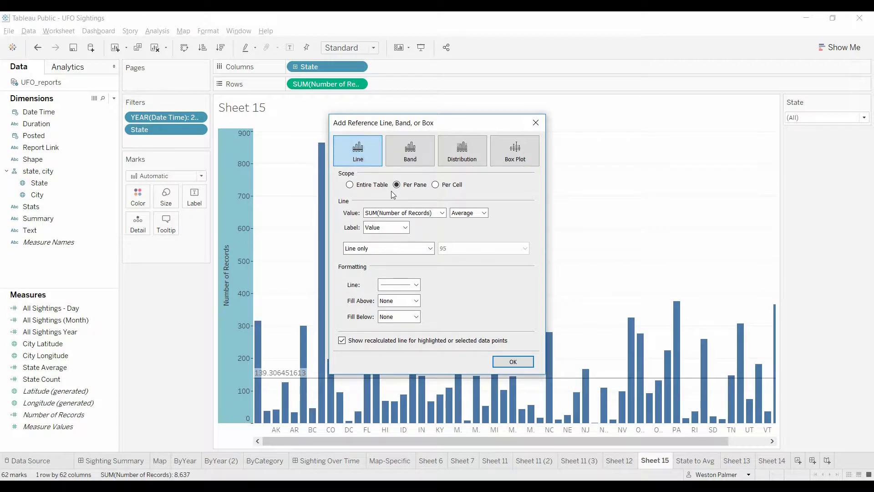
click(354, 186)
click(521, 364)
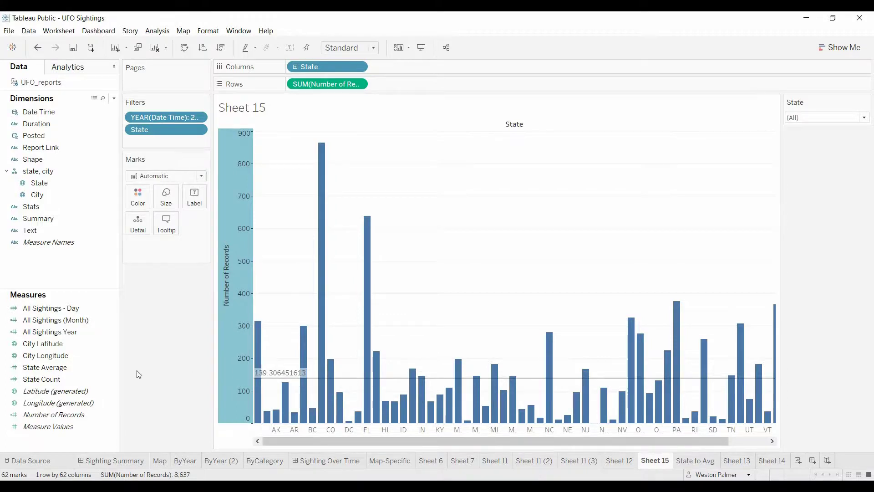
Edit State Average, inserting line breaks before and after the '/' so numerator, divisor and denominator separate
click(113, 370)
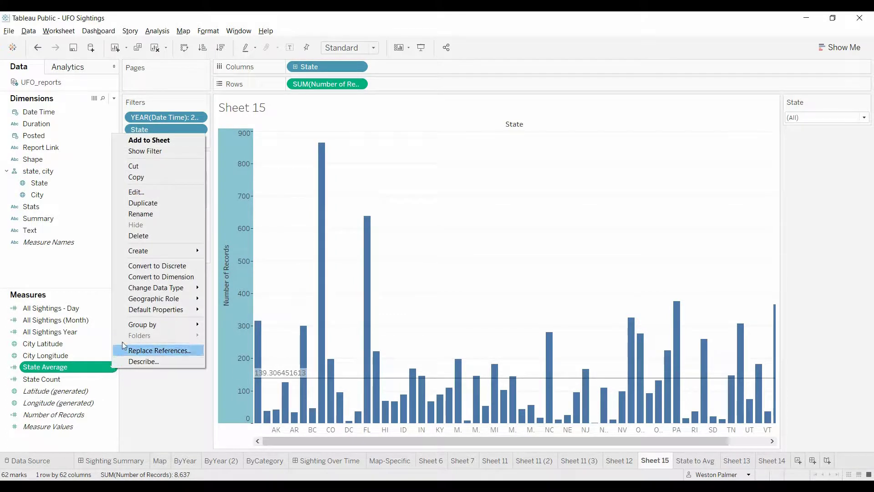
click(165, 193)
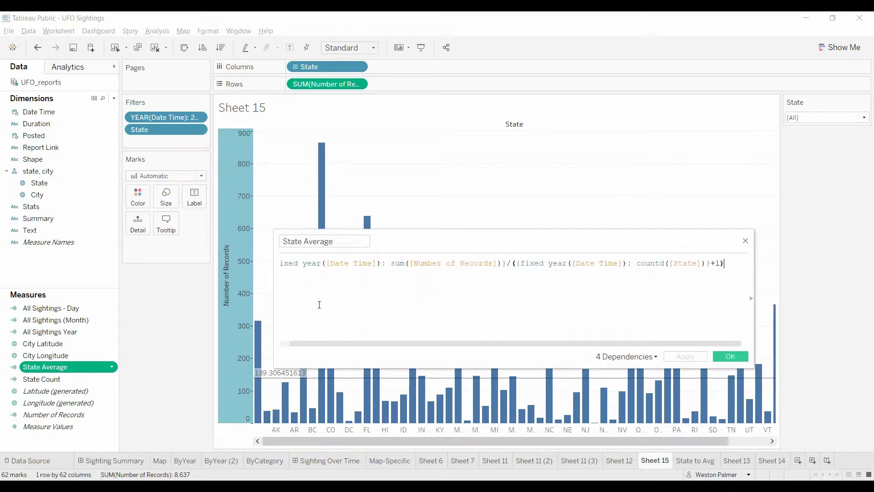
scroll(416, 345, left, 3)
scroll(419, 344, up, 3)
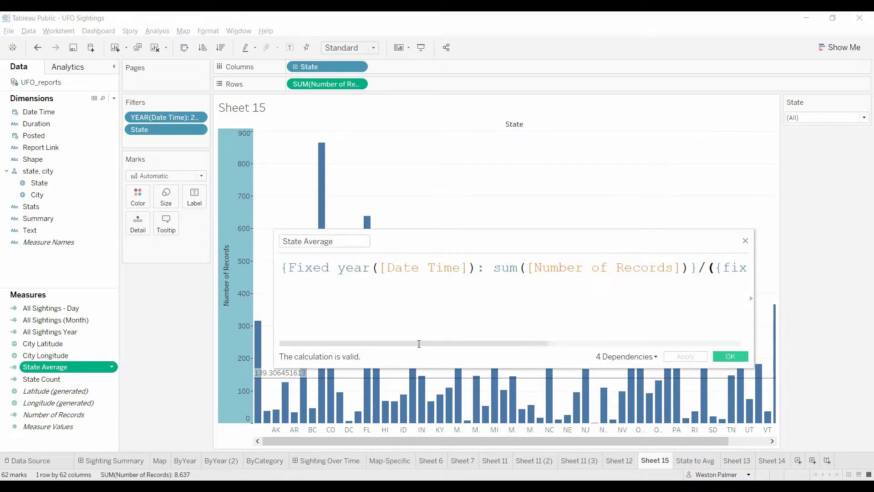
click(699, 274)
key(Return)
key(Right)
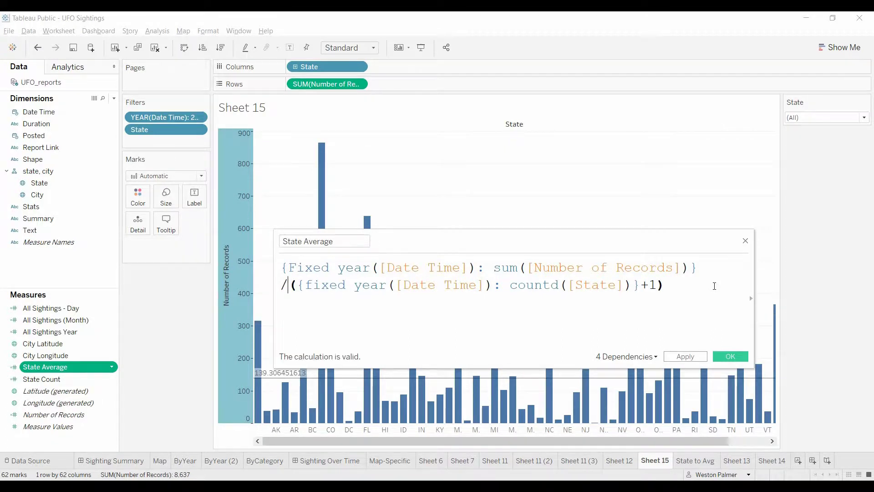
key(Return)
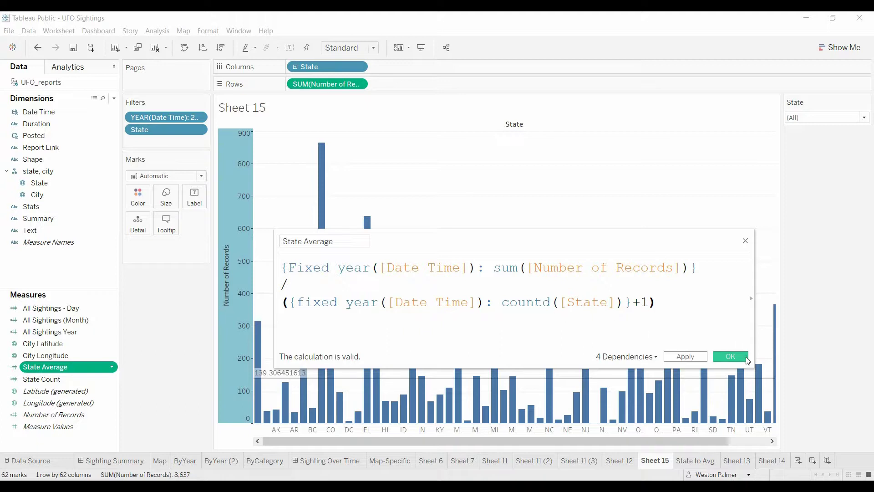
click(739, 357)
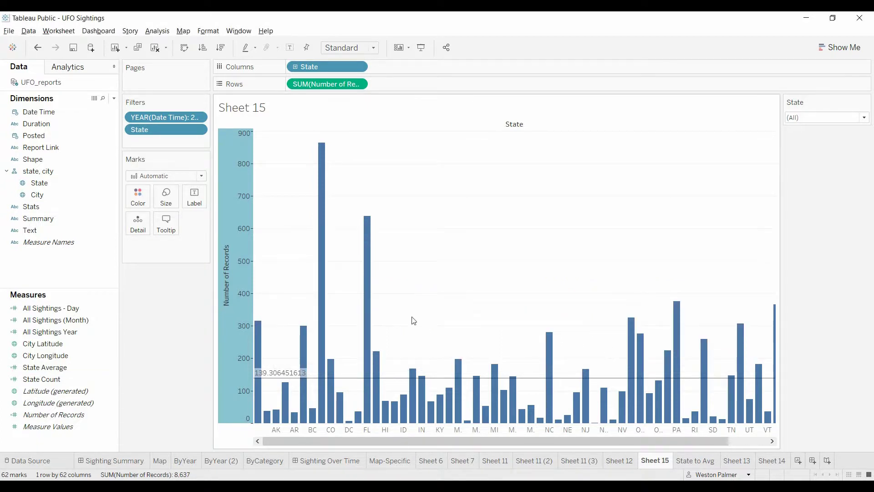
mouse_move(329, 355)
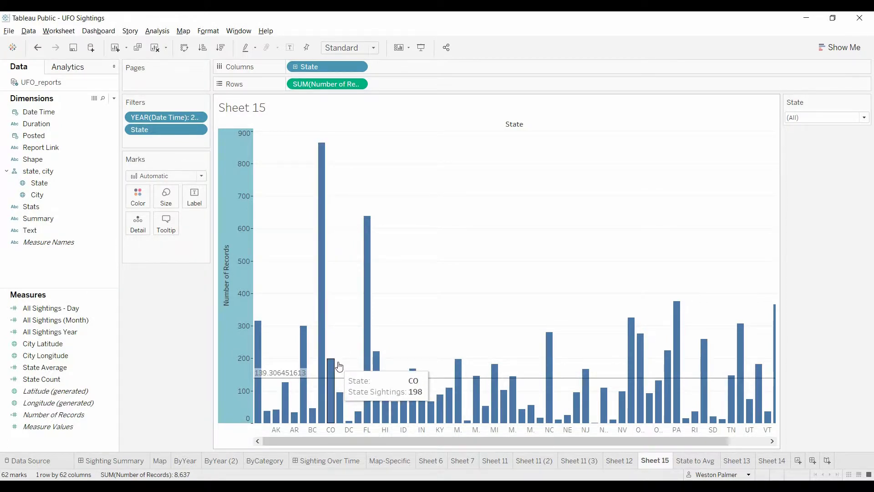
click(737, 461)
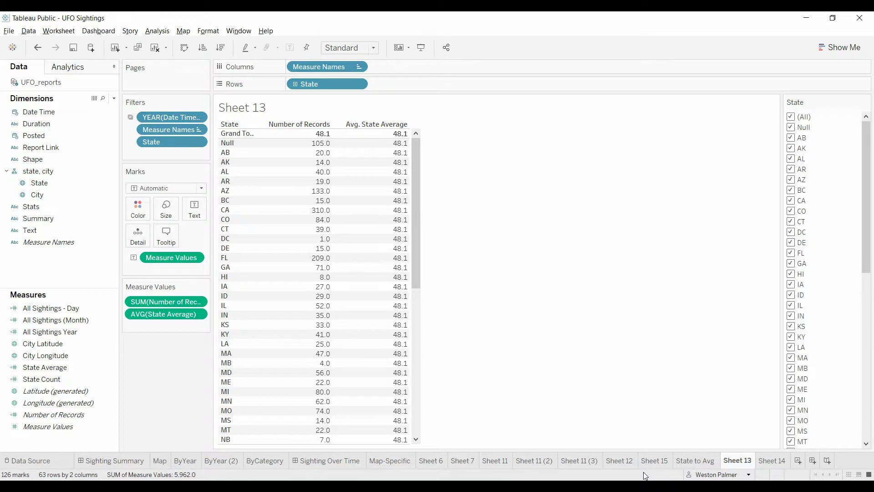
click(664, 463)
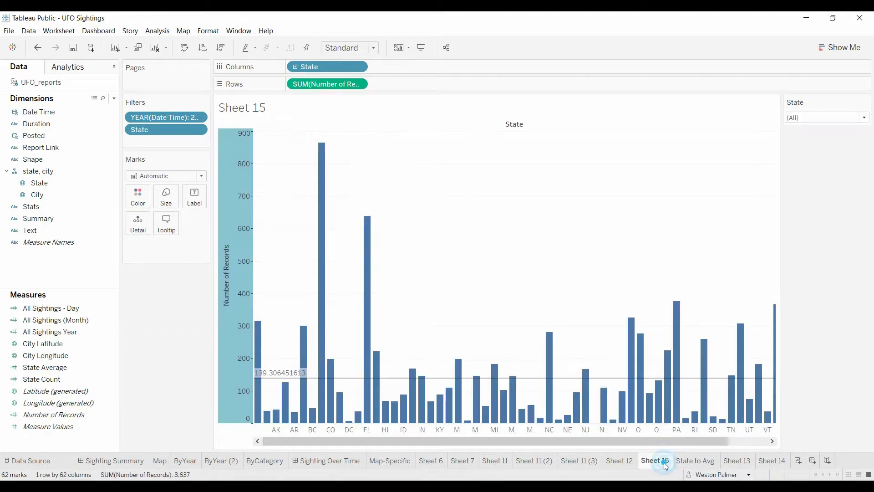
click(80, 373)
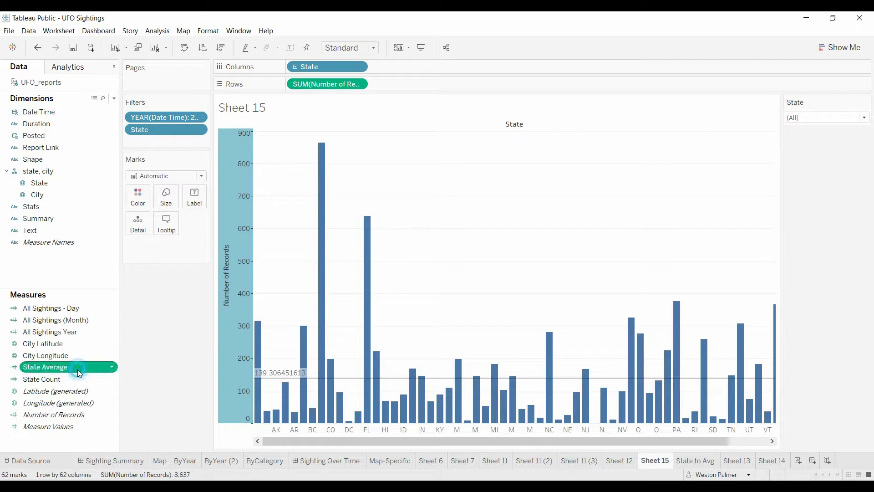
Review the State Average formula unchanged, then add State Average to Rows as a second panel
right_click(105, 372)
click(137, 191)
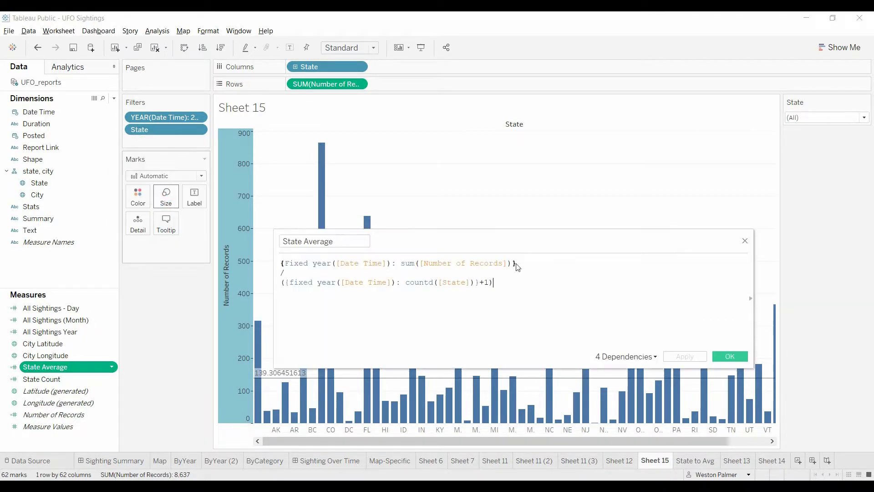
scroll(516, 306, up, 5)
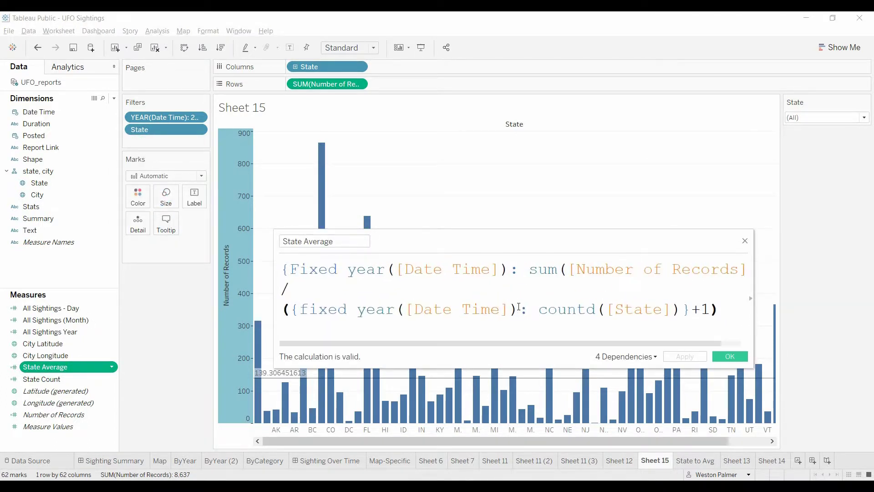
click(728, 358)
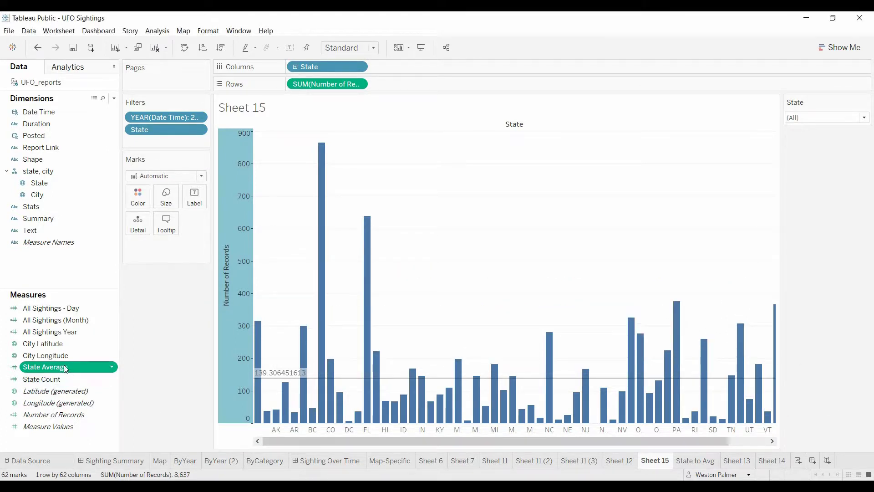
drag(61, 370, 413, 86)
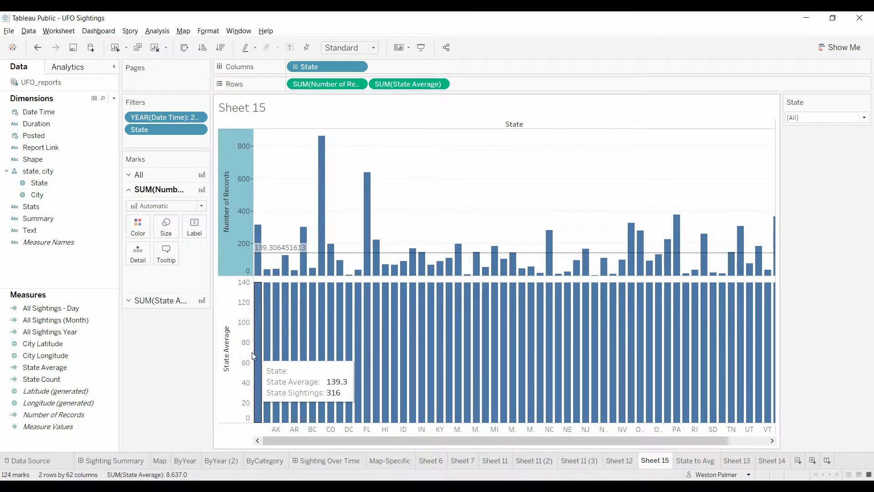
mouse_move(262, 293)
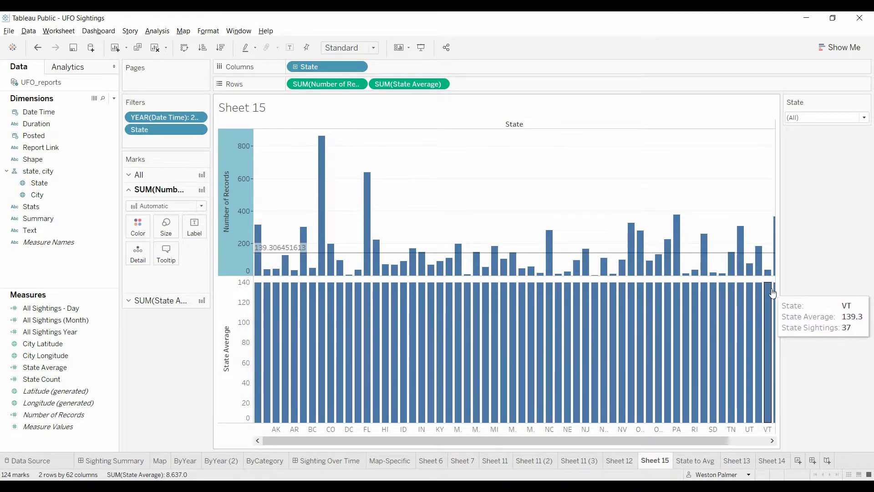
Make State Average a dual axis and set the SUM(Number of Records) marks to Bar
right_click(227, 354)
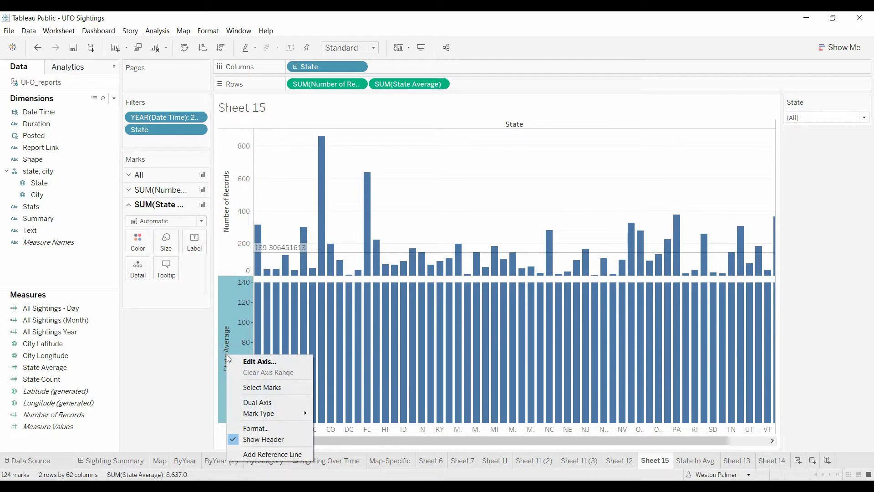
click(254, 402)
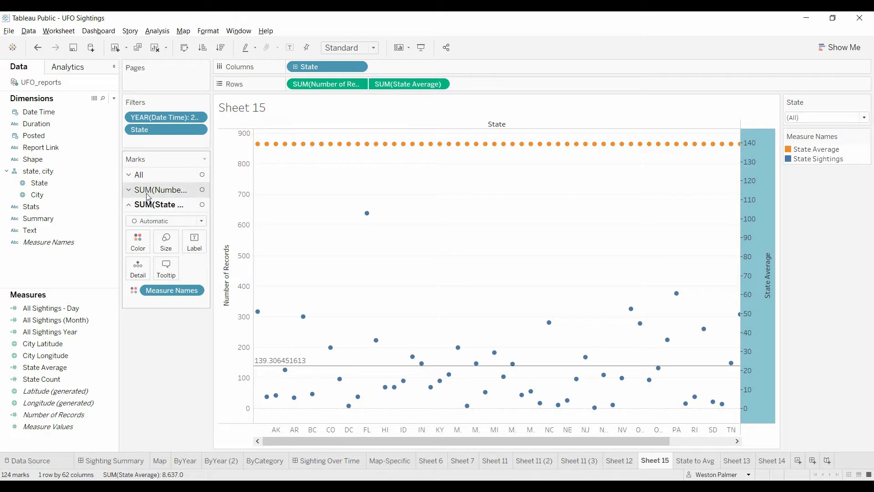
click(131, 191)
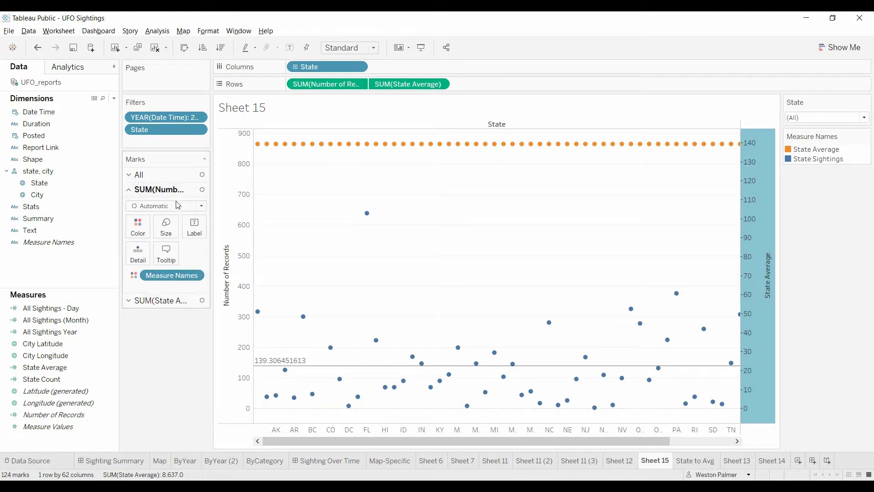
click(201, 206)
click(145, 228)
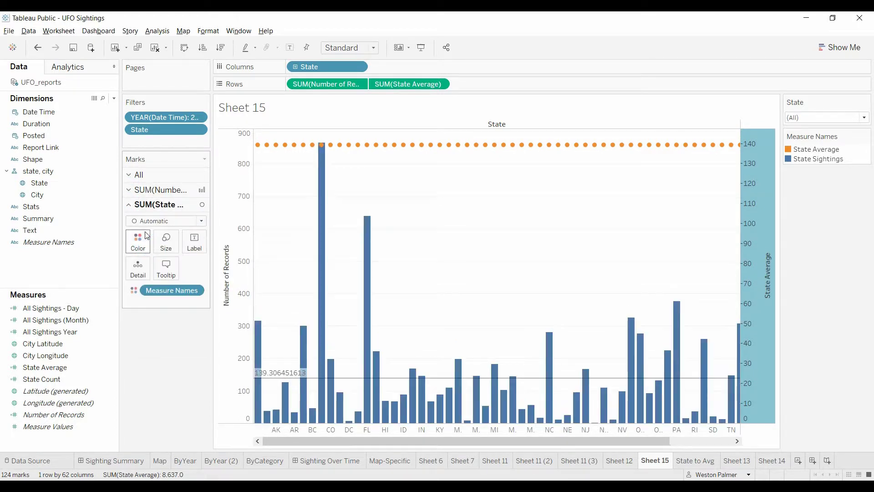
Synchronize the right State Average axis with the sightings axis
right_click(753, 216)
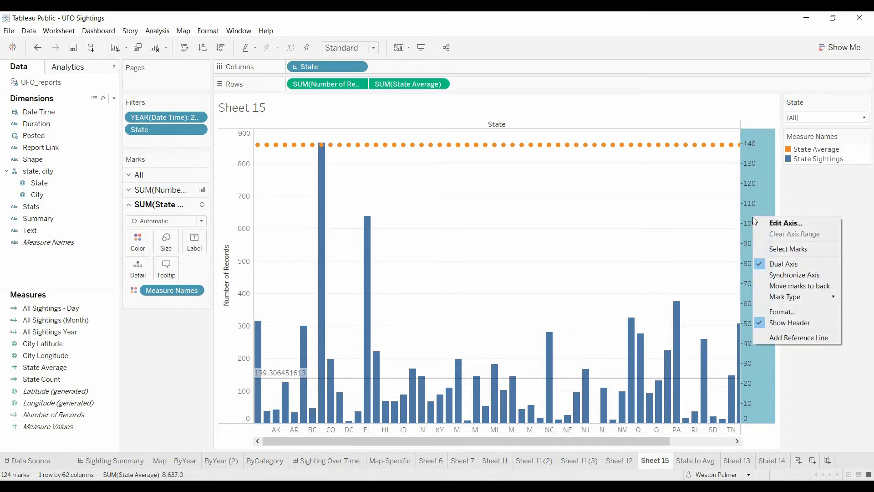
click(788, 274)
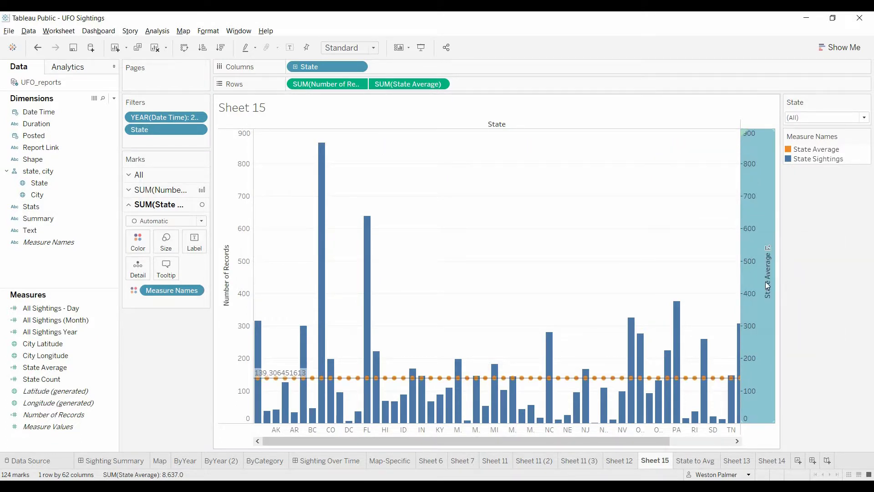
click(181, 372)
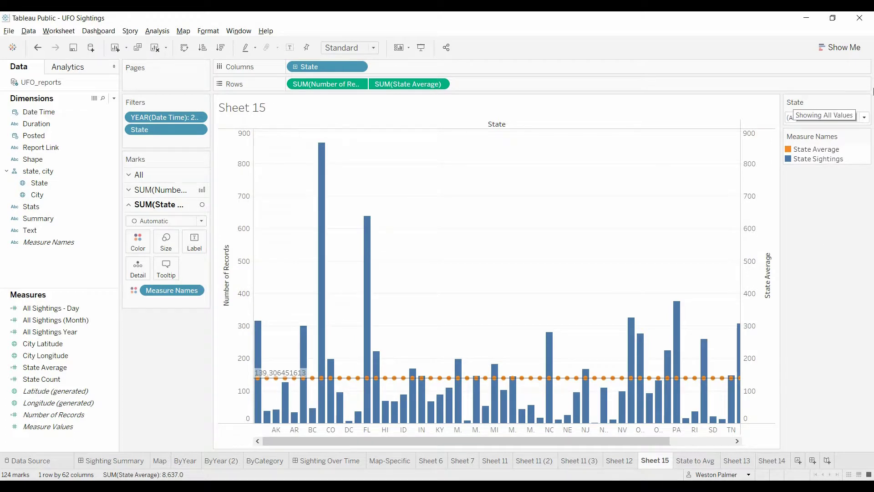
Turn the State filter into a Multiple Values list and uncheck Null
click(865, 102)
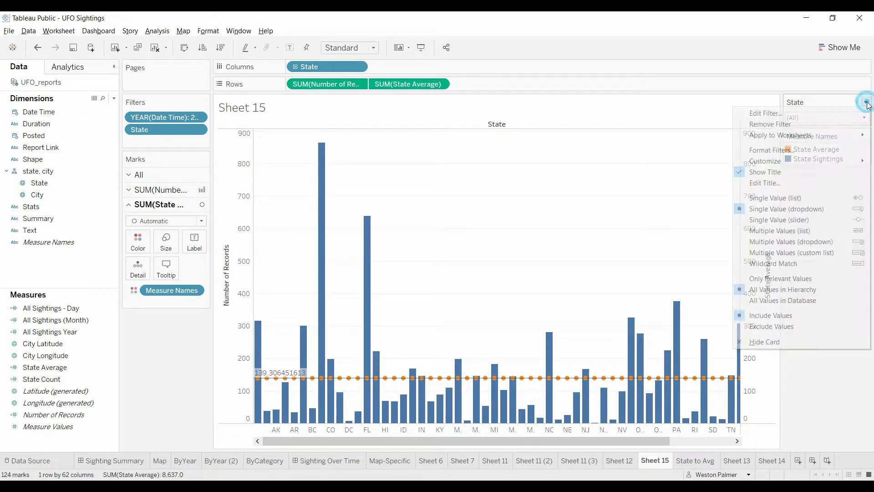
click(813, 231)
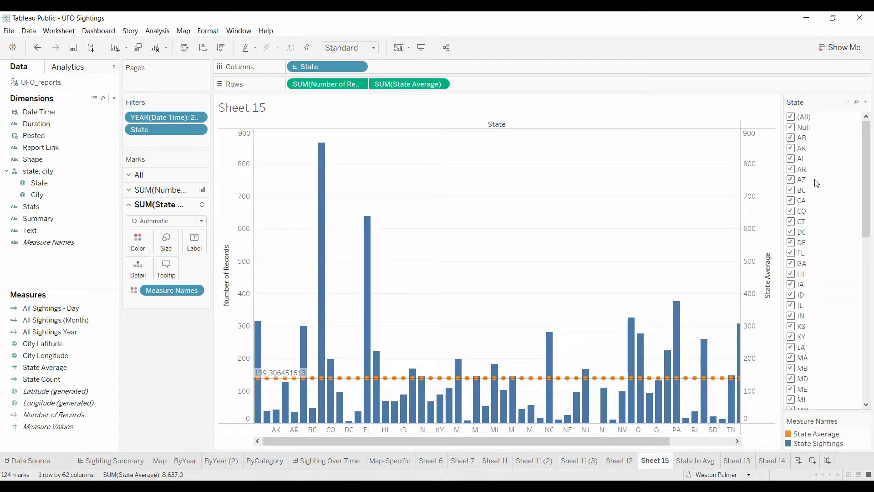
click(791, 128)
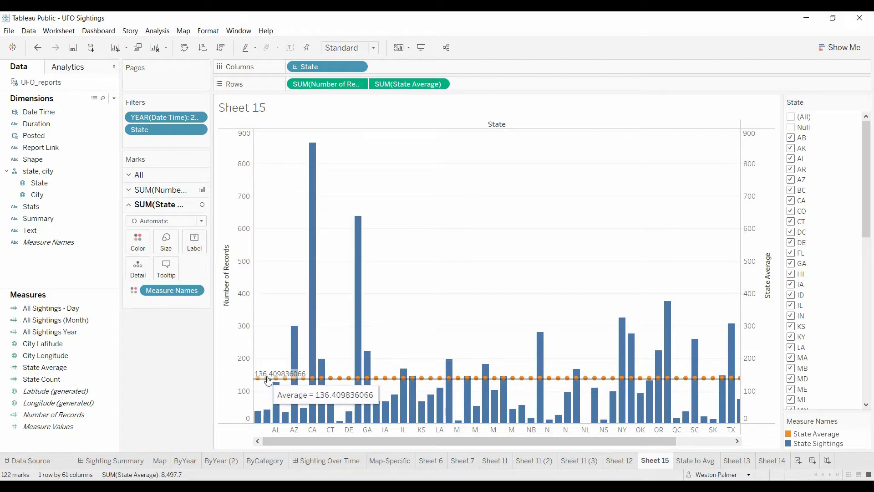
Uncheck CA and FL, lowering the average line to 115.576271186
mouse_move(270, 383)
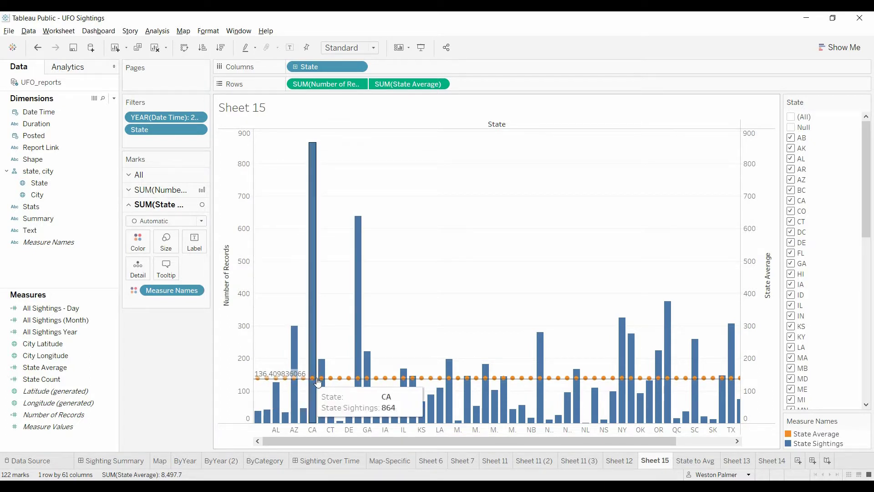
mouse_move(326, 383)
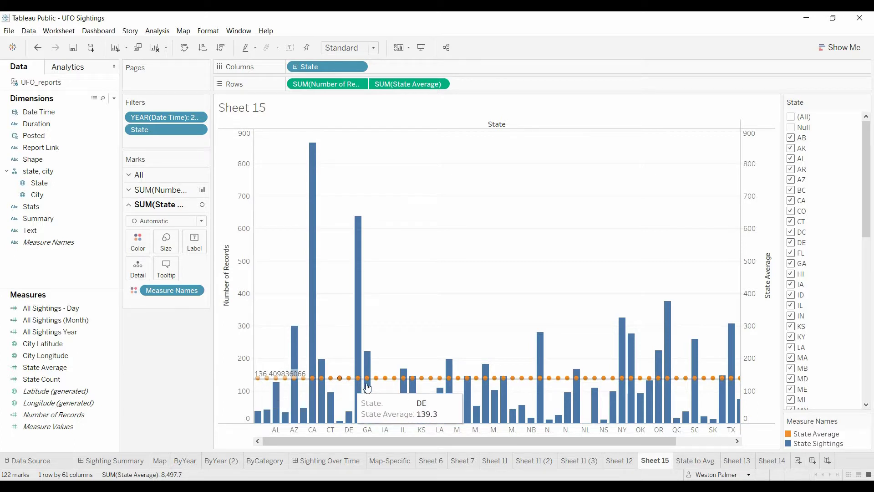
mouse_move(724, 414)
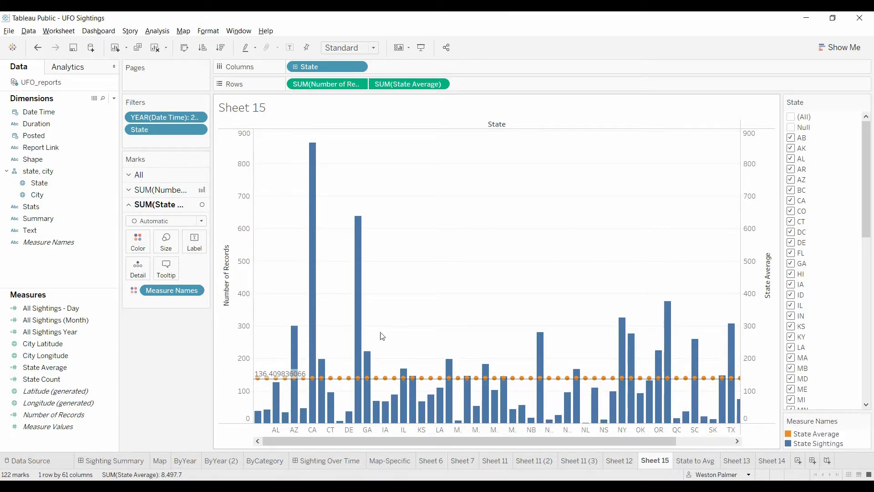
mouse_move(315, 316)
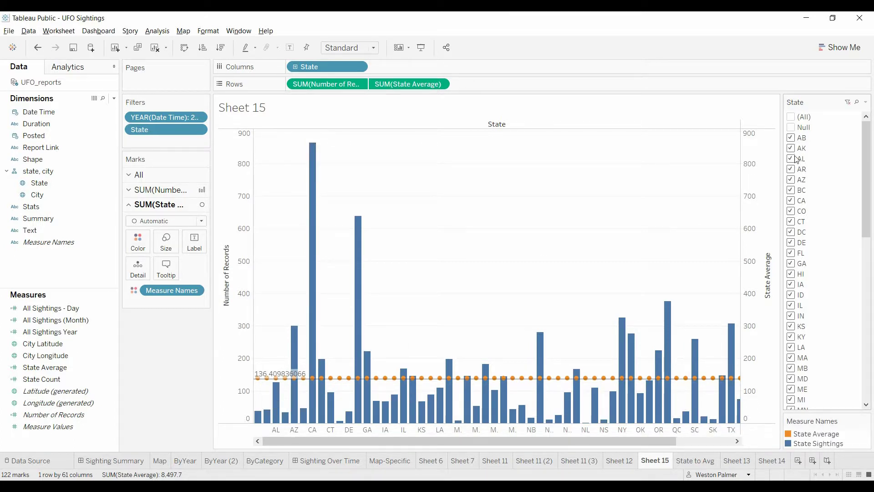
click(791, 201)
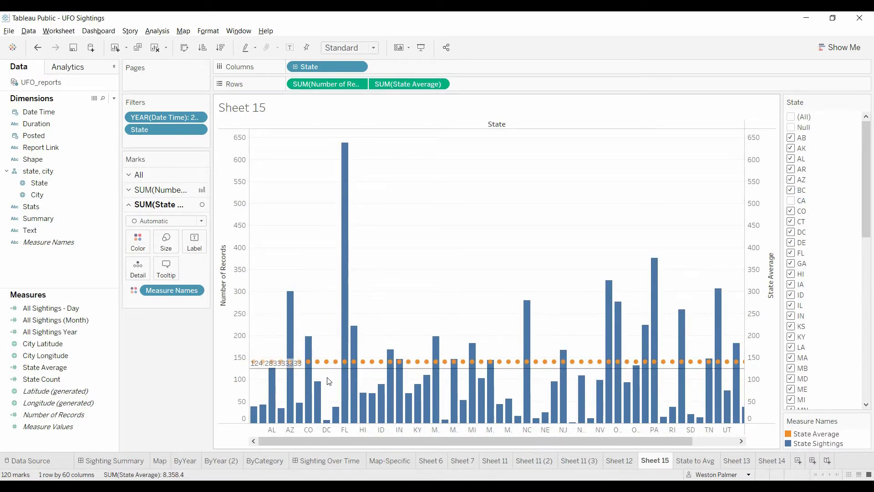
click(791, 254)
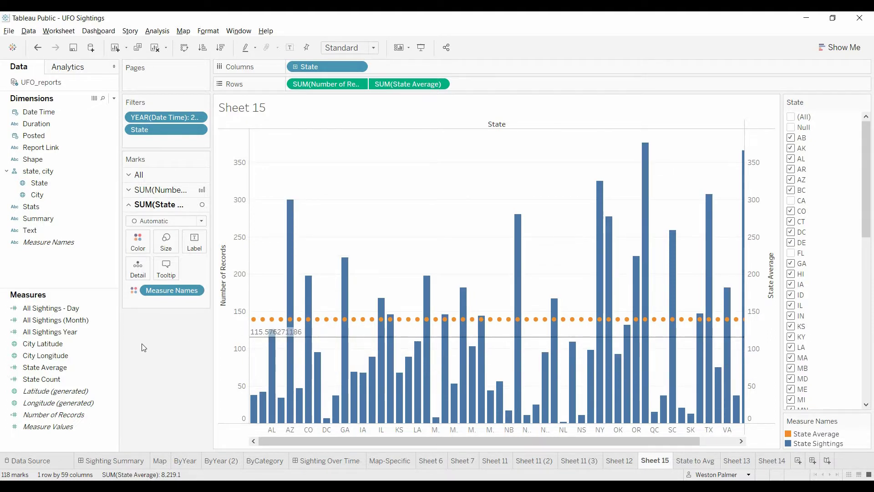
click(114, 366)
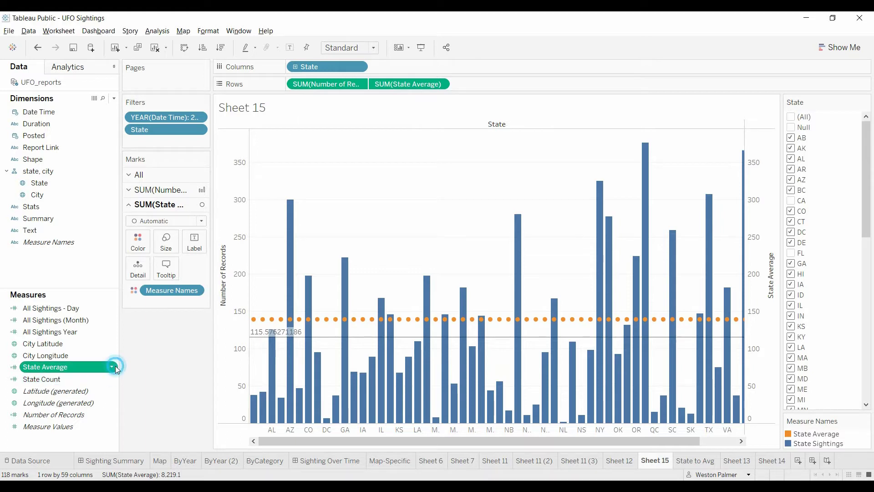
click(155, 189)
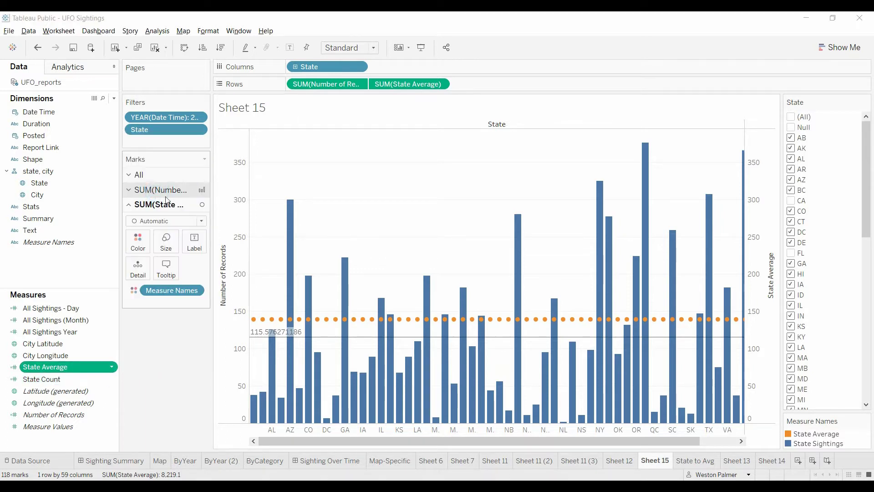
scroll(413, 331, up, 4)
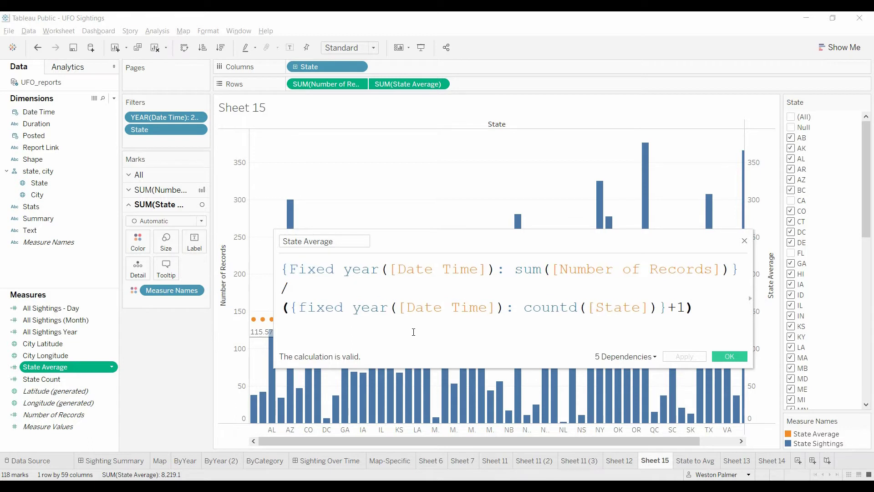
drag(507, 244, 522, 132)
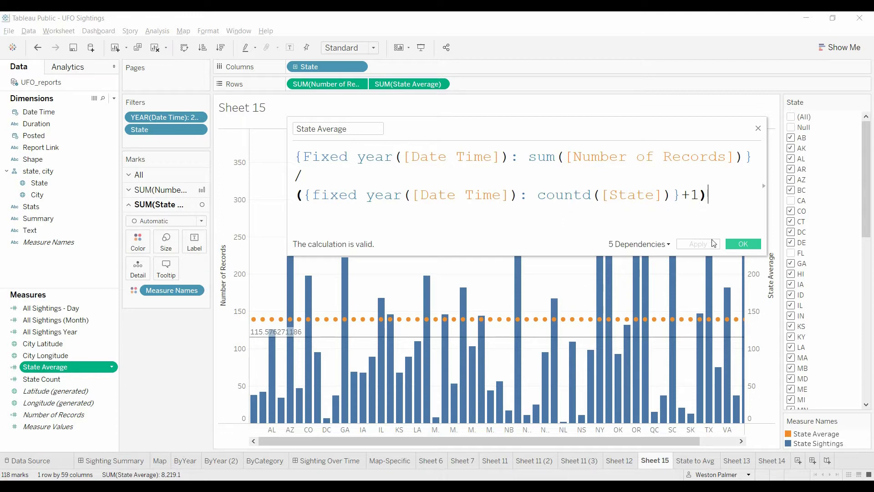
click(741, 244)
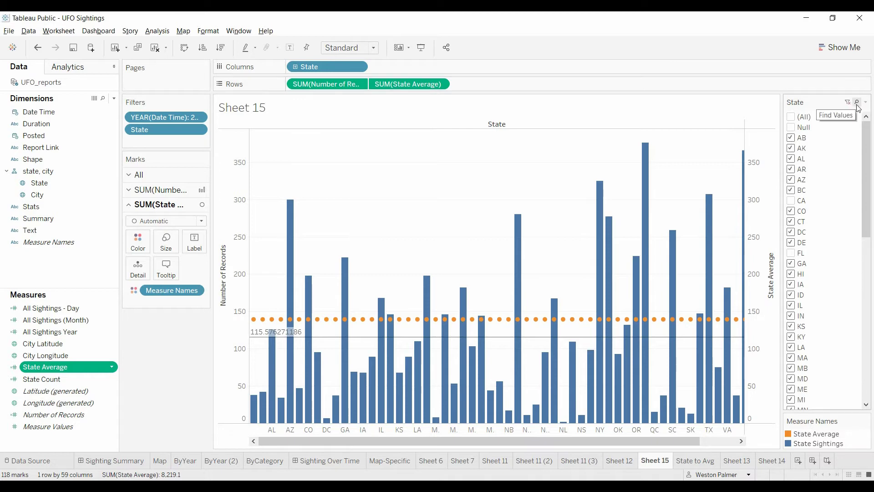
Make the State filter a Single Value dropdown and select AZ
click(865, 102)
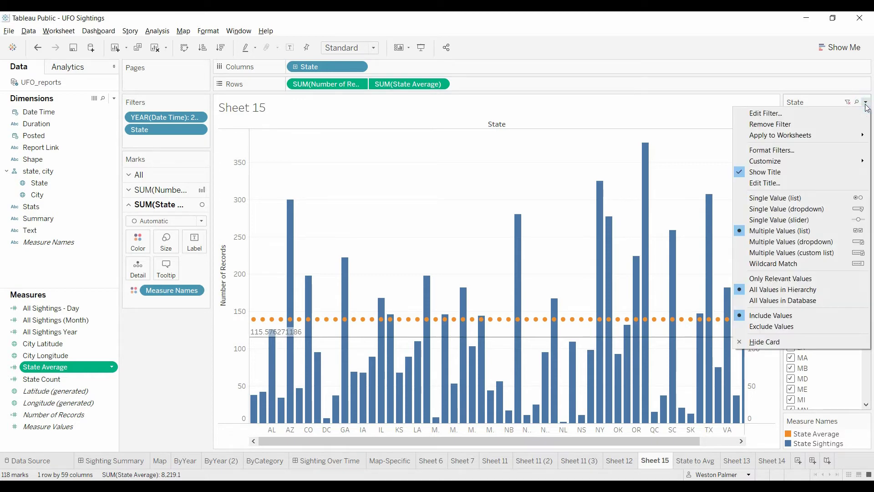
click(828, 208)
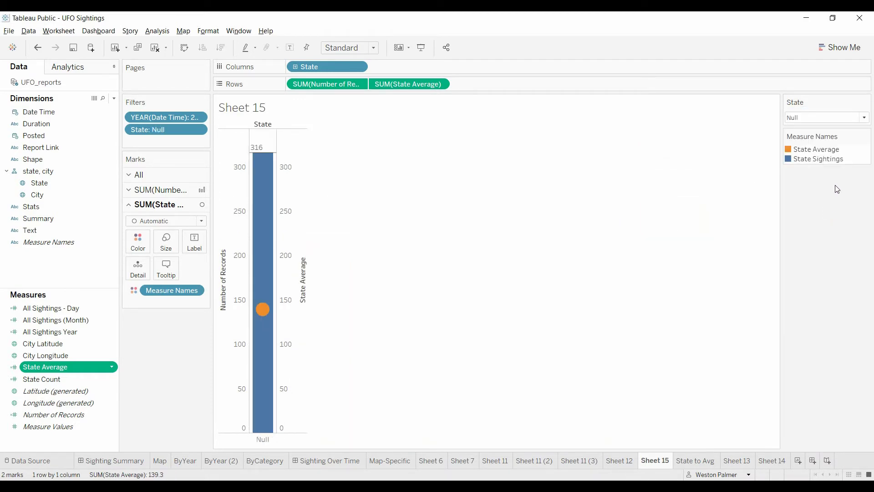
click(864, 118)
click(827, 211)
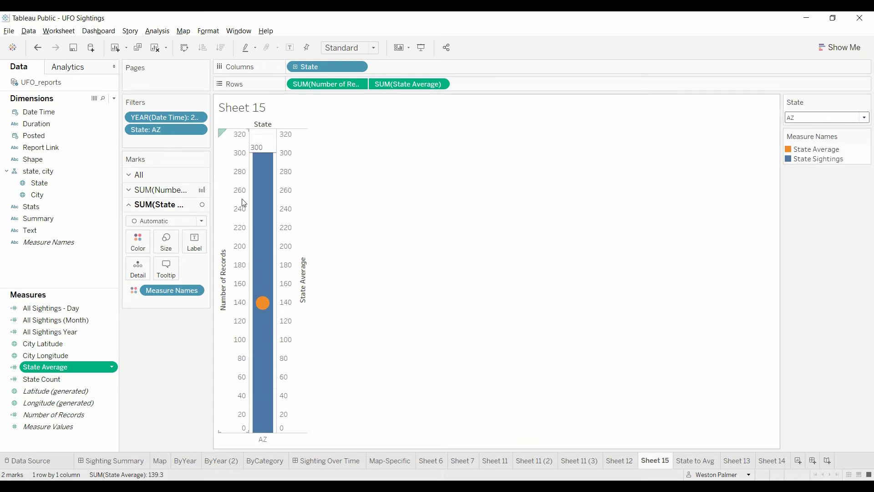
Remove the reference line, uncheck Show Header on the State Average axis, and select HI
right_click(246, 215)
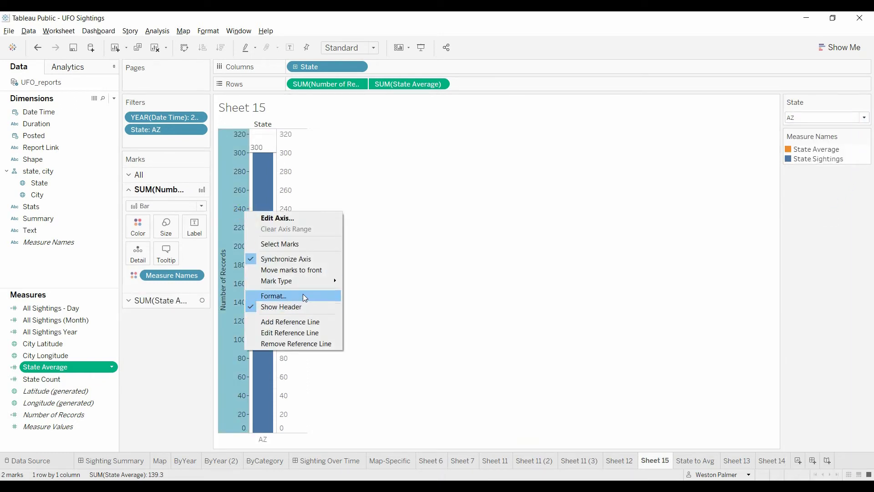
click(307, 344)
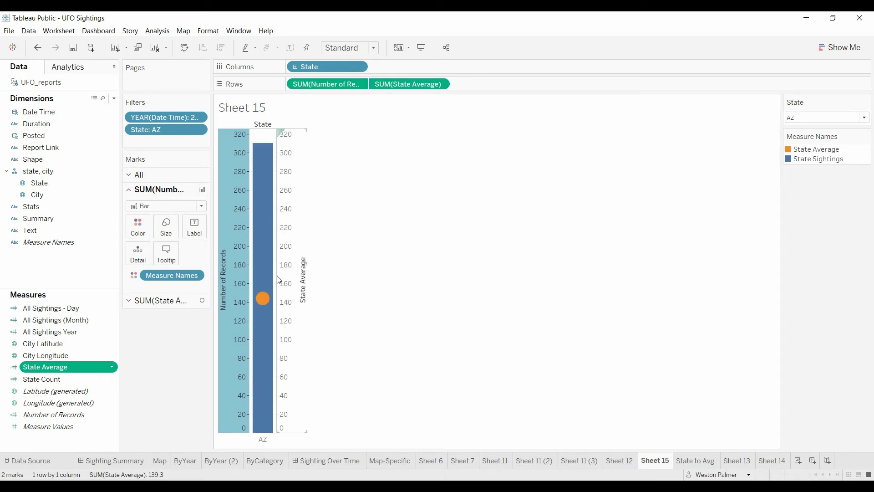
right_click(291, 254)
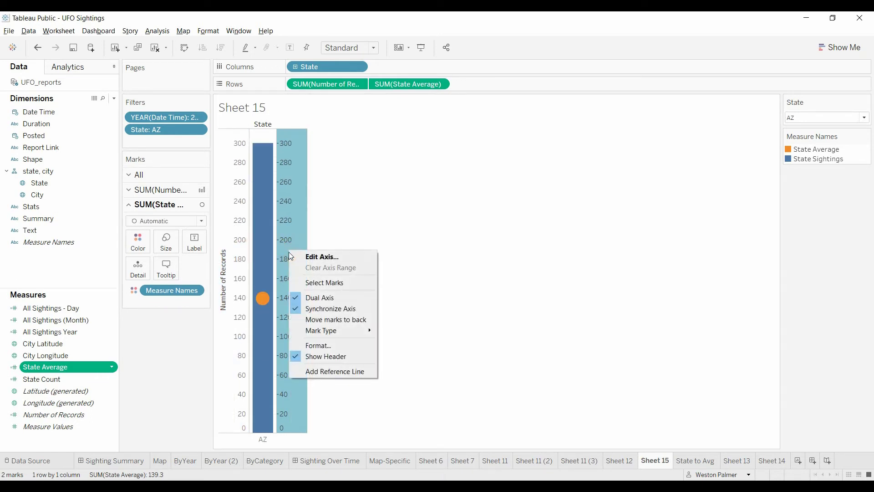
click(346, 356)
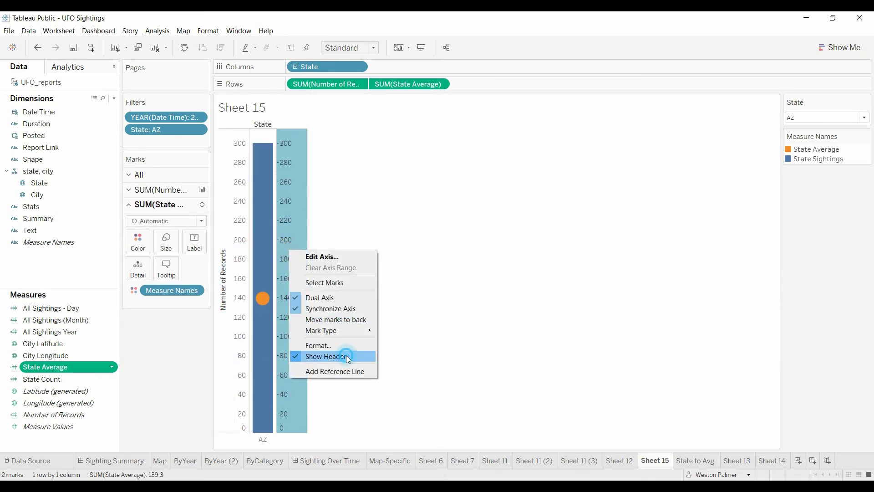
click(864, 118)
click(823, 311)
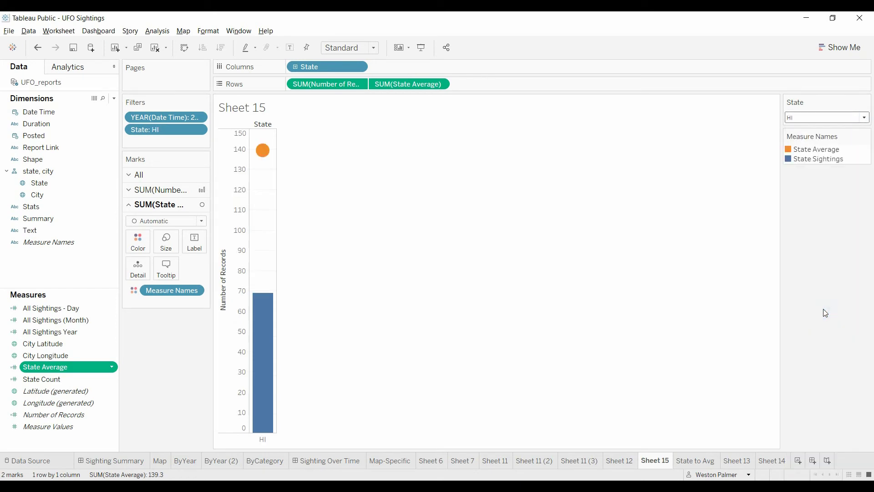